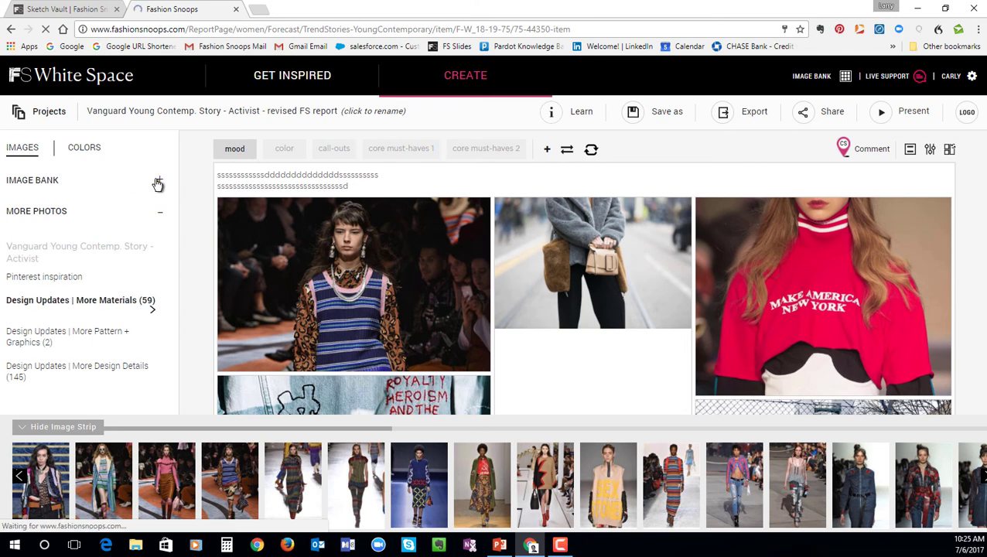
# Open the spring 18 color board in Image Bank and drag Dichotomy below Sapphire
pyautogui.click(159, 181)
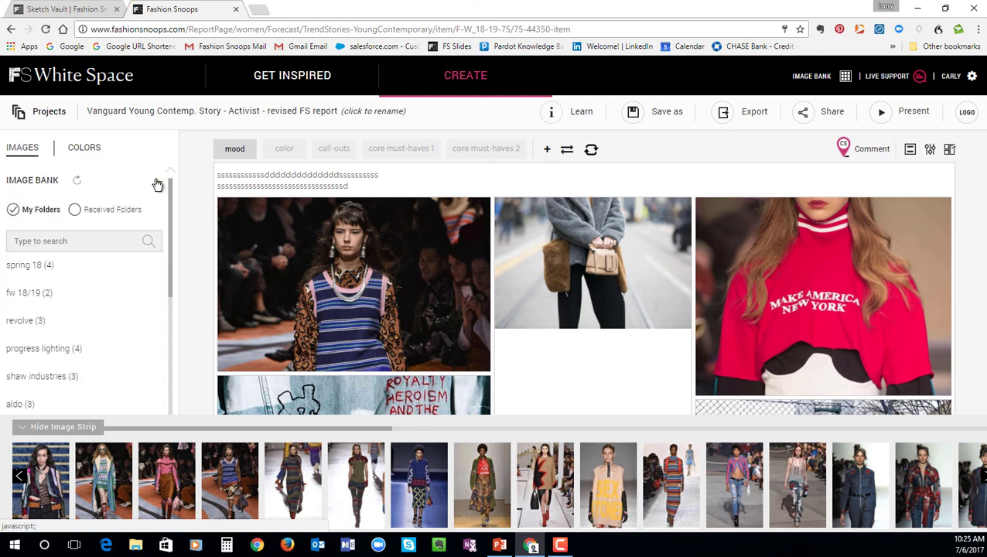
pyautogui.click(51, 268)
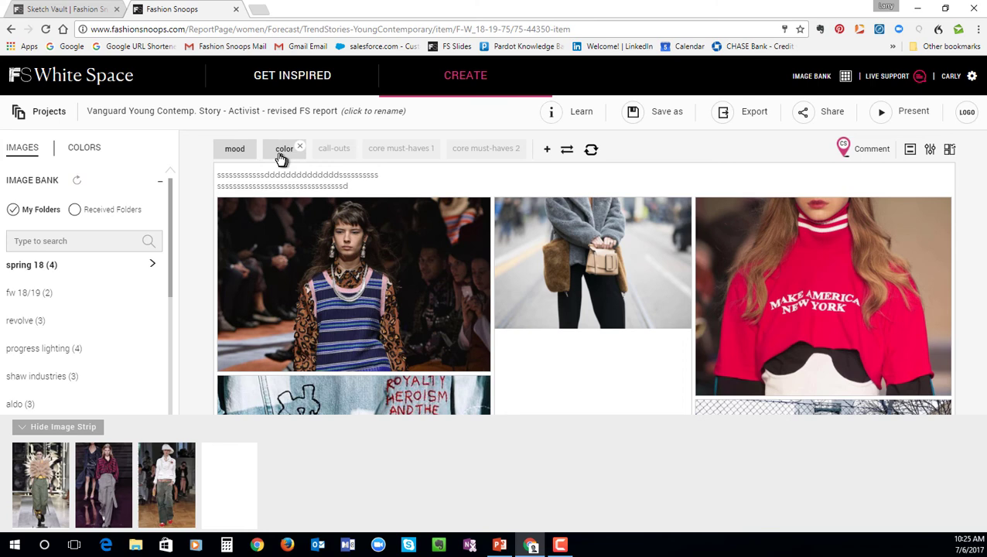
pyautogui.click(282, 155)
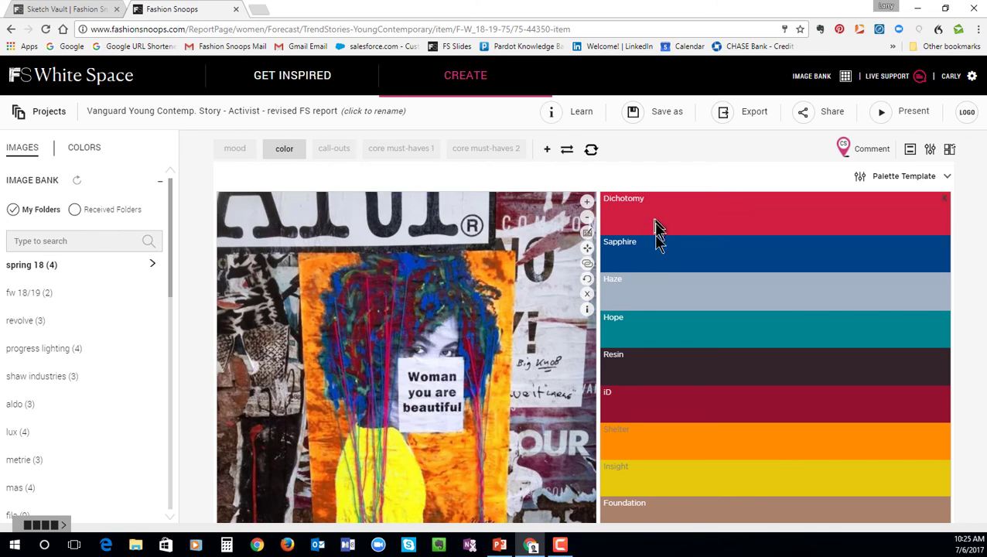
pyautogui.moveTo(656, 232); pyautogui.dragTo(645, 287)
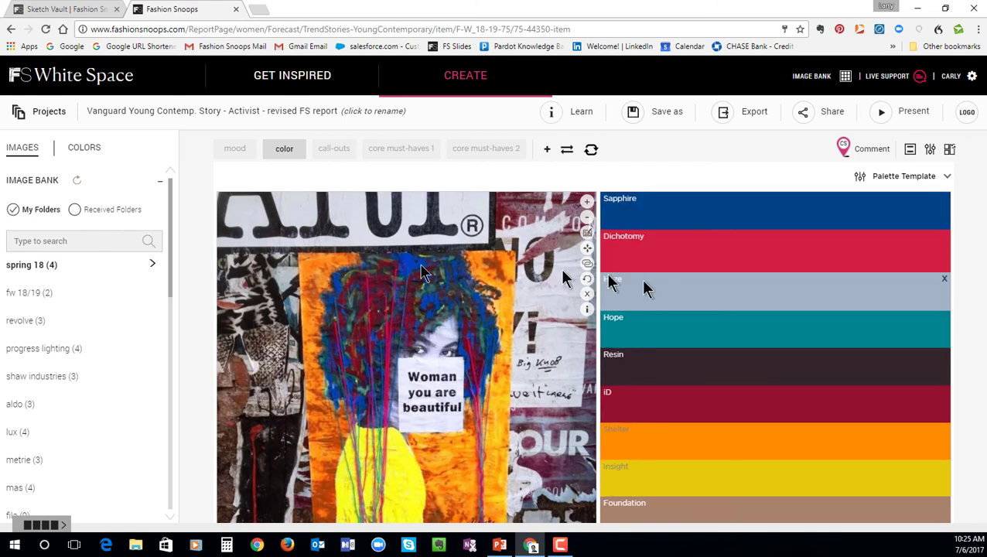
# Search the Pantone library for 19, pick Winter Wheat, then show the core must-haves 1 board
pyautogui.click(89, 154)
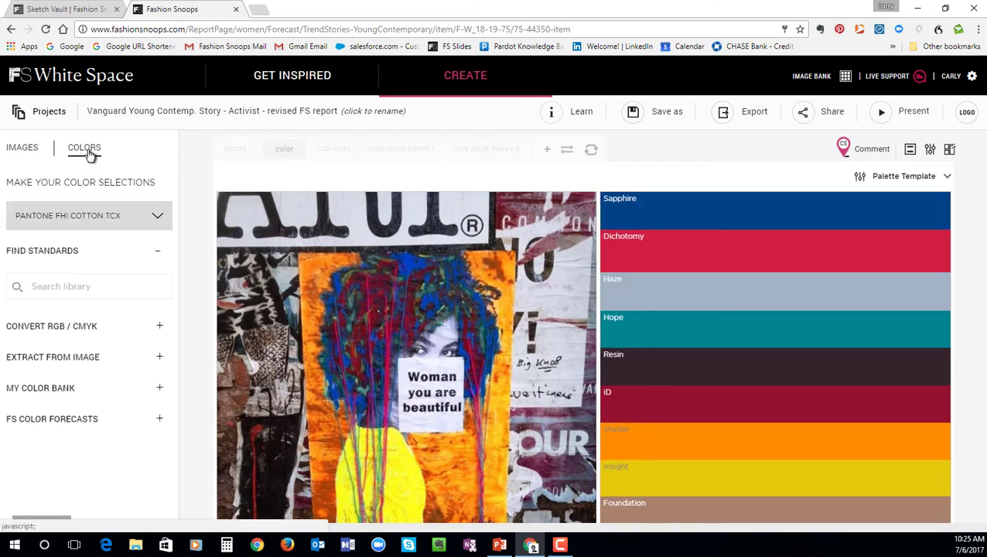
pyautogui.click(93, 285)
pyautogui.write('1')
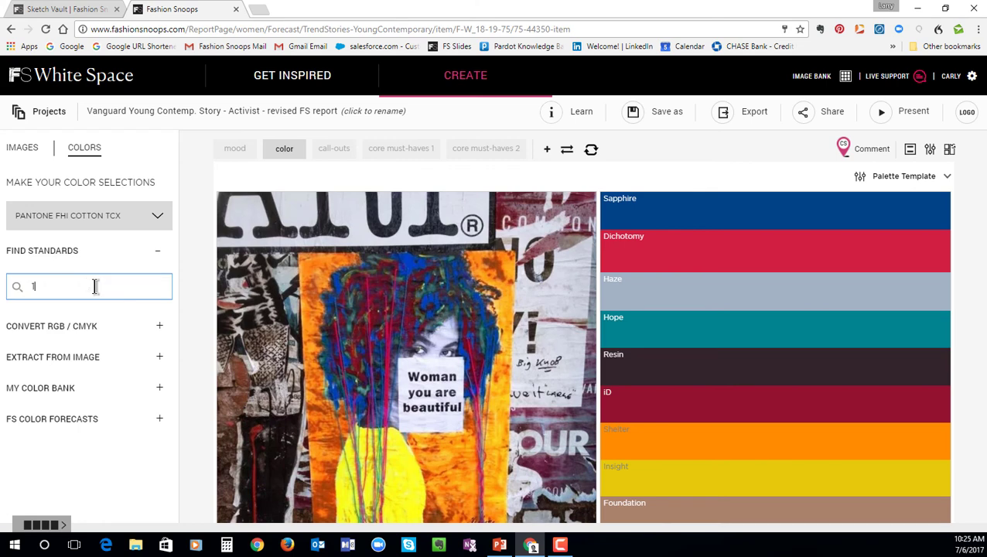
pyautogui.write('9')
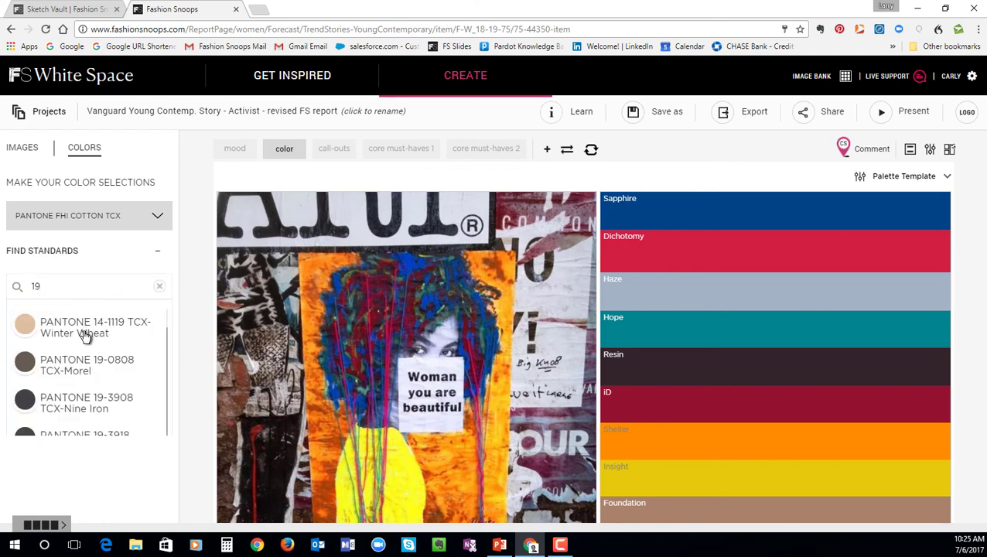
pyautogui.press('Return')
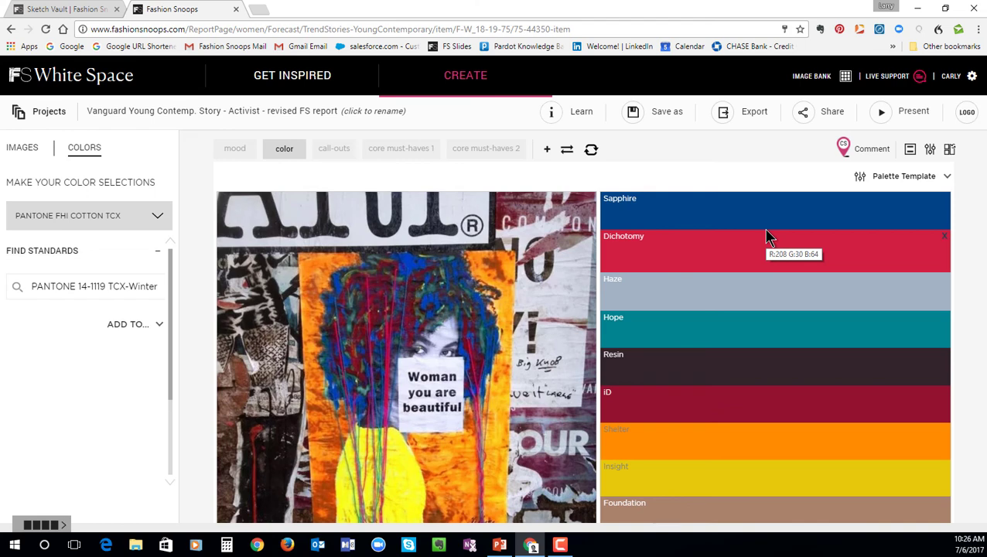
pyautogui.click(387, 148)
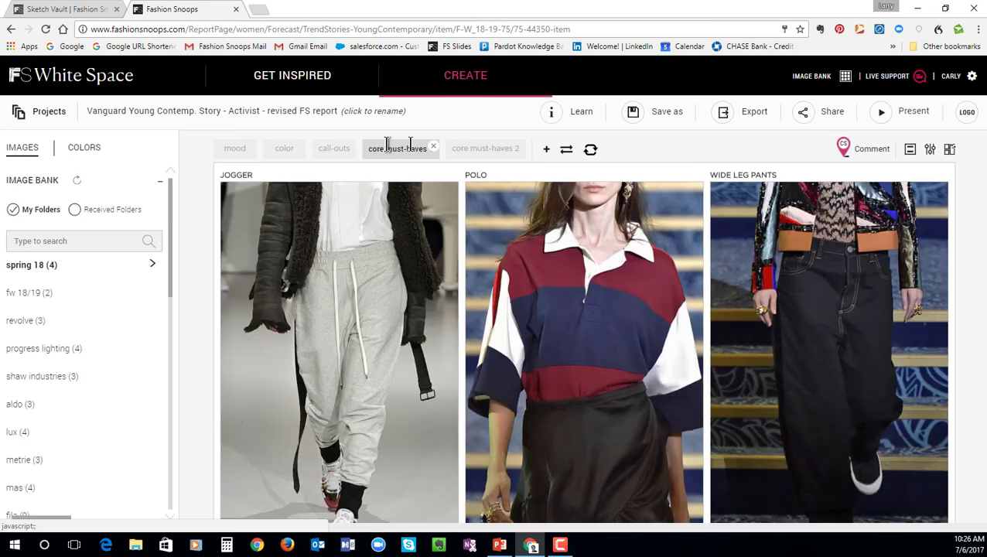
# Pin a comment on the Jogger image mentioning a colleague: 'check this out what do you think'
pyautogui.click(843, 149)
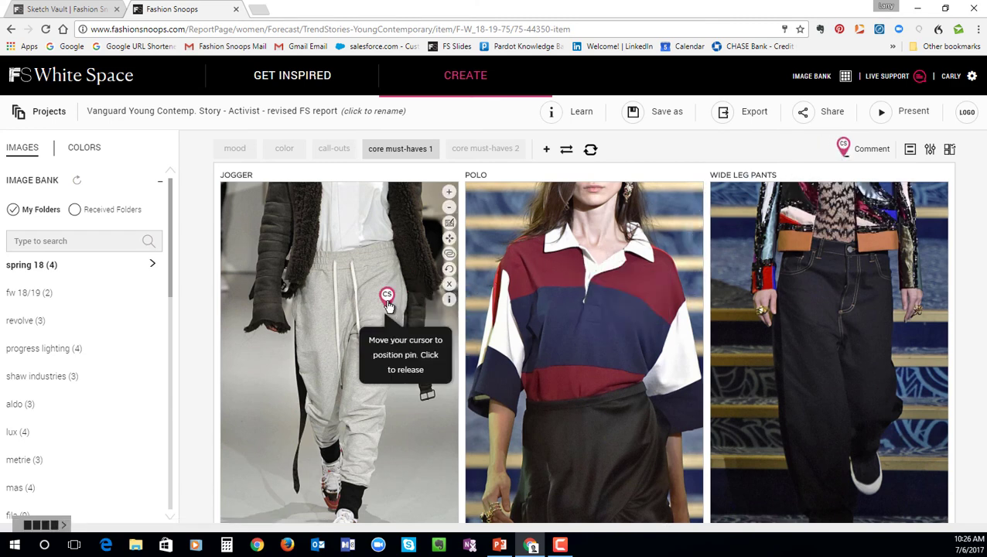
pyautogui.click(388, 305)
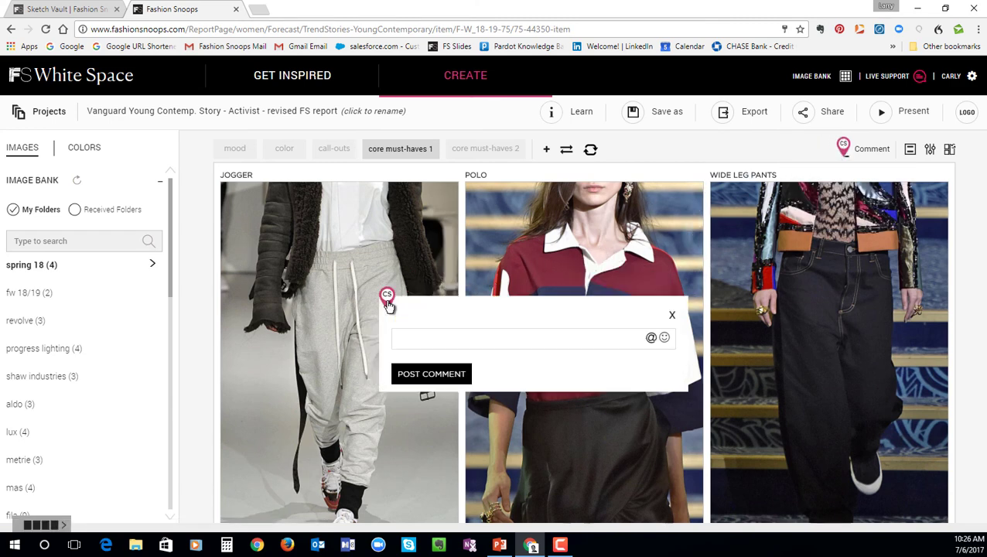
pyautogui.click(435, 337)
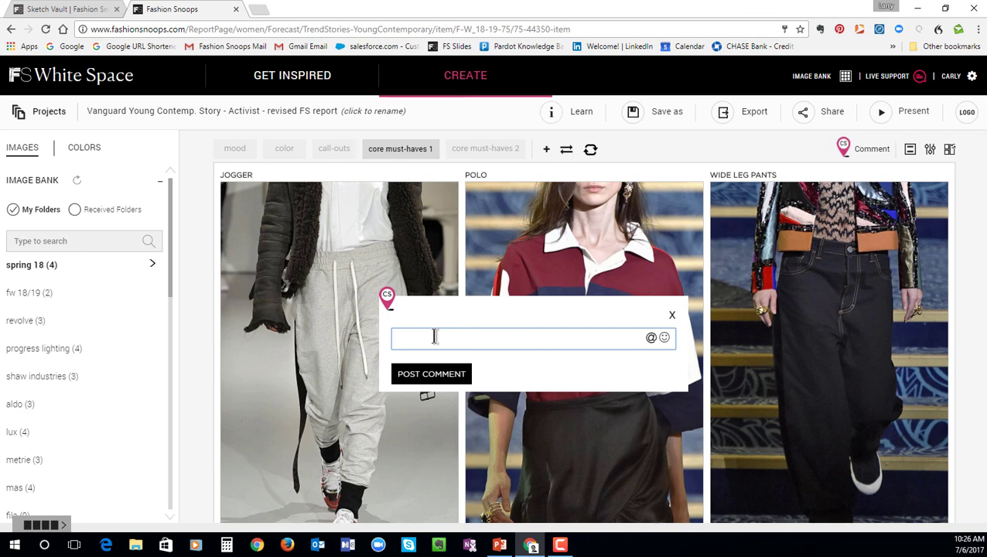
pyautogui.write('@alis')
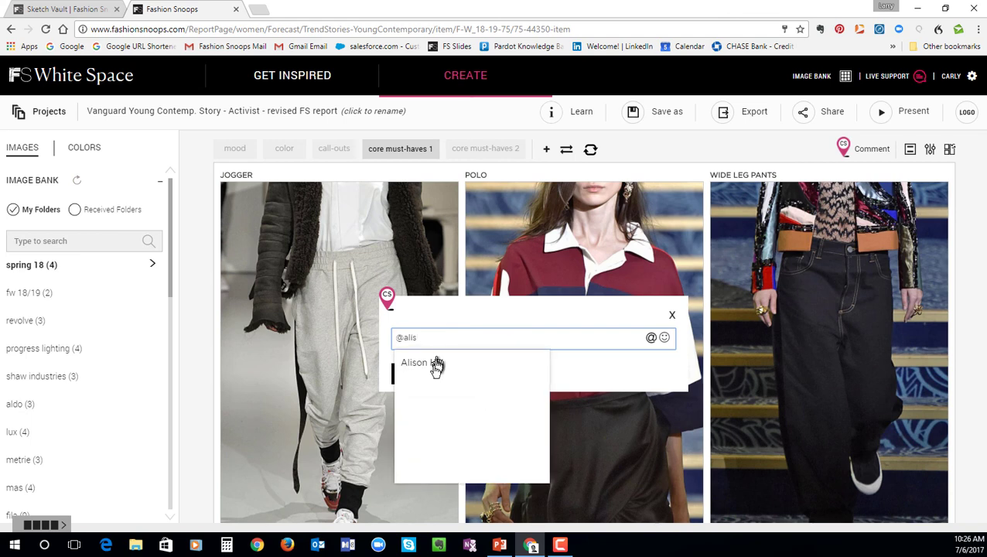
pyautogui.click(438, 364)
pyautogui.write('c')
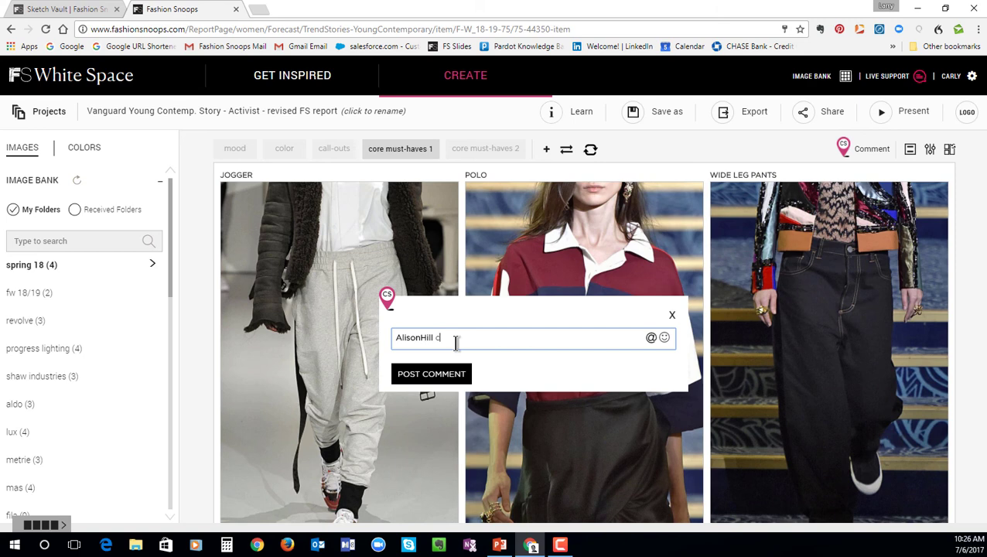
pyautogui.write('heck this out what do you')
pyautogui.press('BackSpace')
pyautogui.press('BackSpace')
pyautogui.write('t do you think')
pyautogui.click(455, 377)
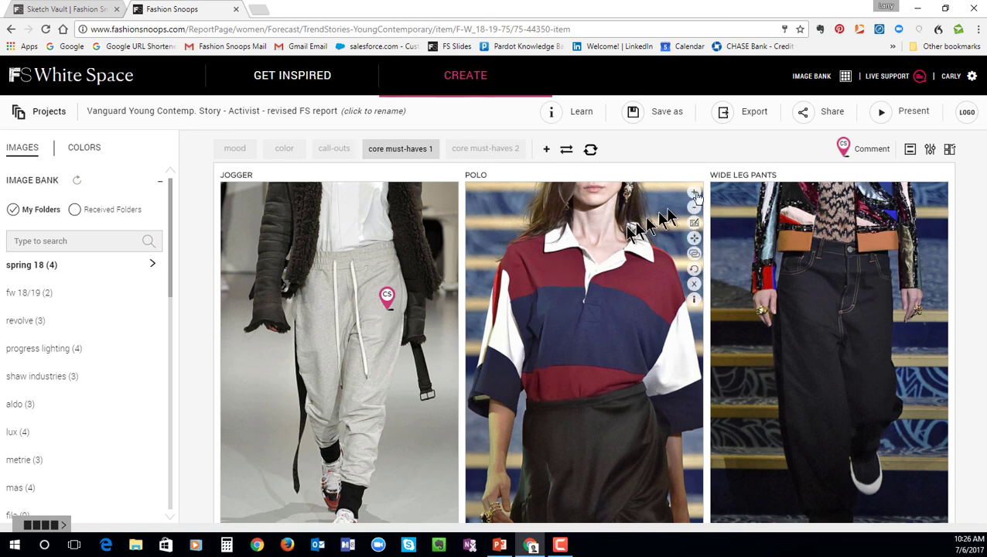
pyautogui.moveTo(628, 107)
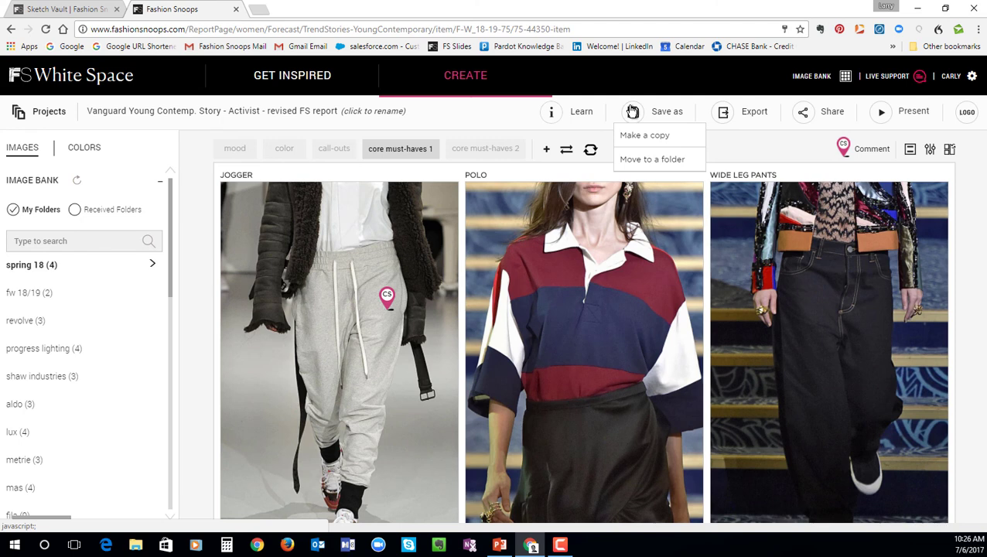
# Share the project with a company subscriber at Can Comment access
pyautogui.moveTo(729, 108)
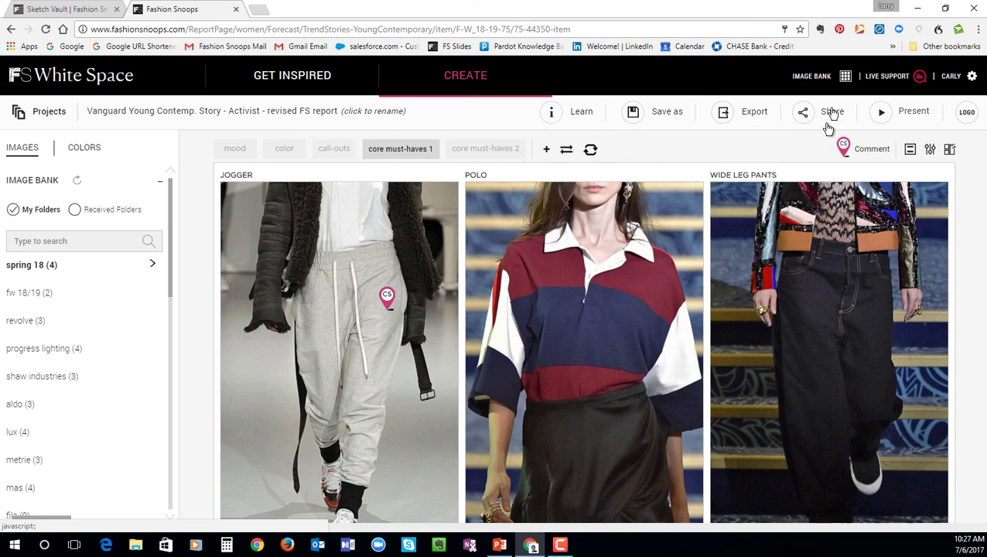
pyautogui.moveTo(826, 110)
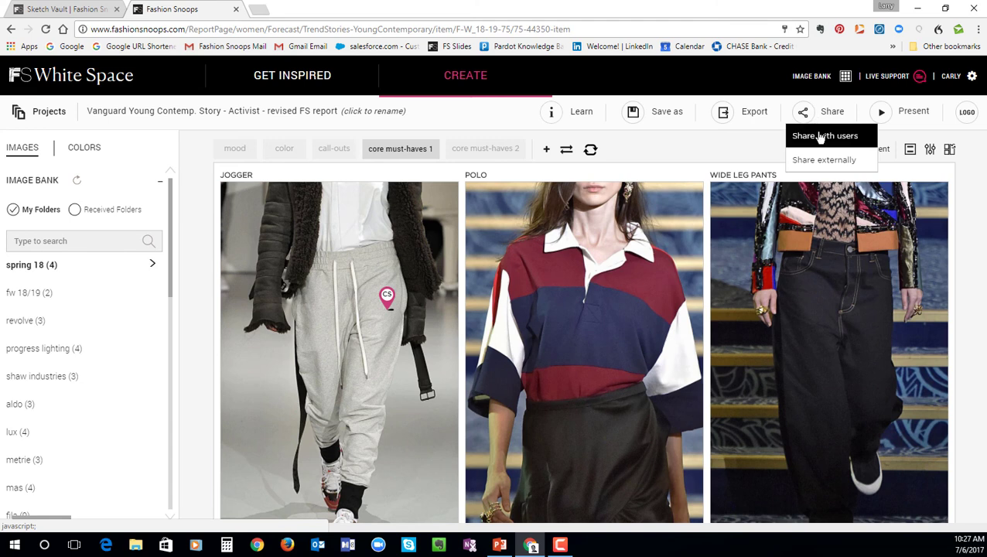
pyautogui.click(861, 144)
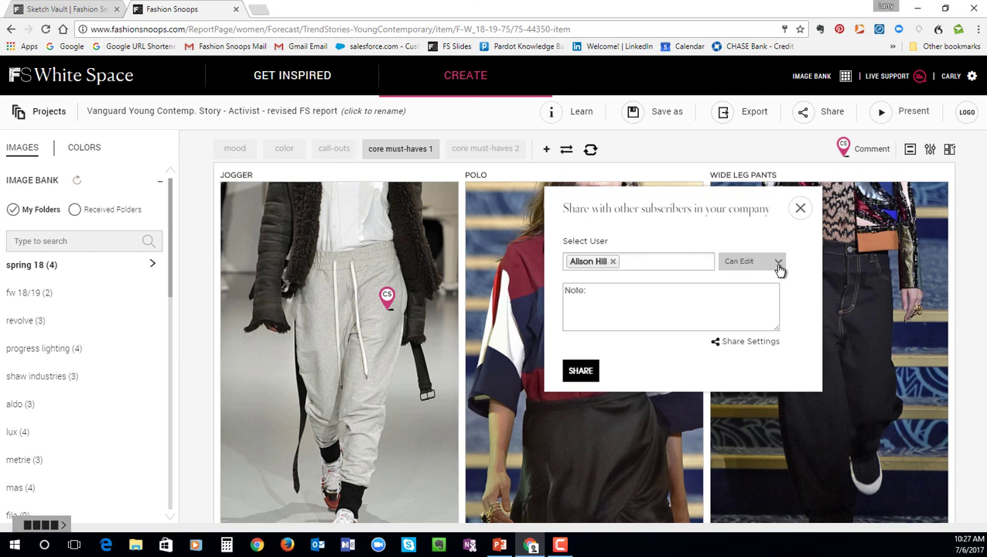
pyautogui.click(780, 264)
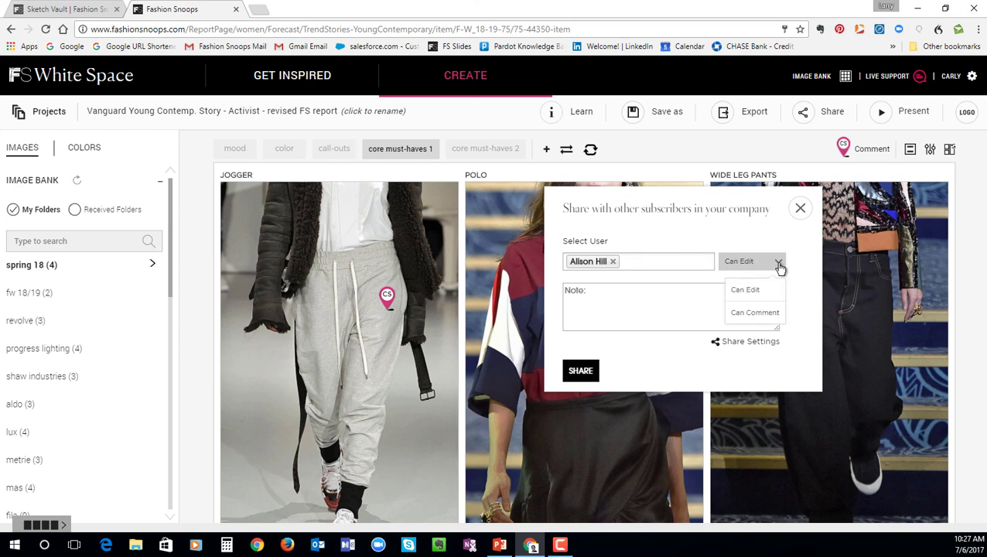
pyautogui.click(766, 312)
pyautogui.click(710, 313)
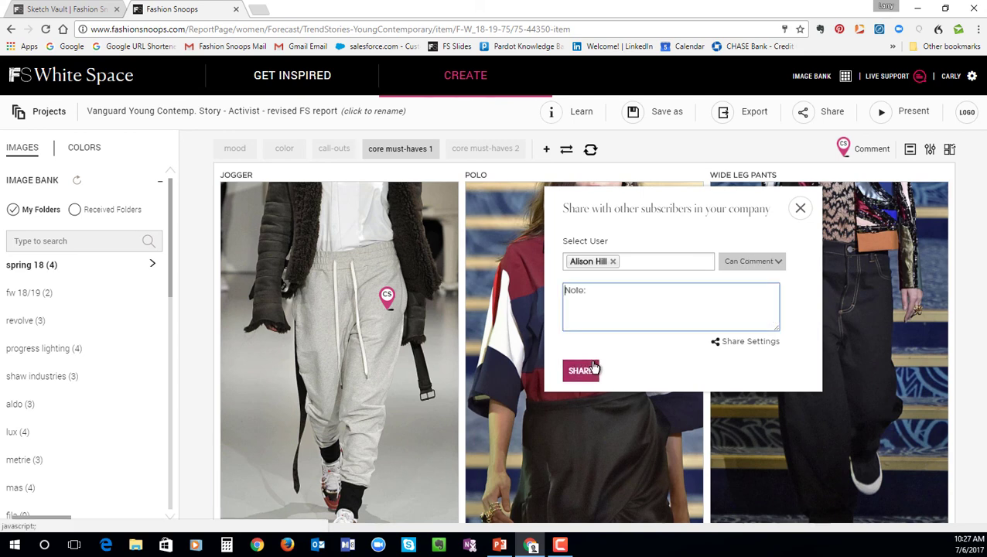
pyautogui.click(802, 209)
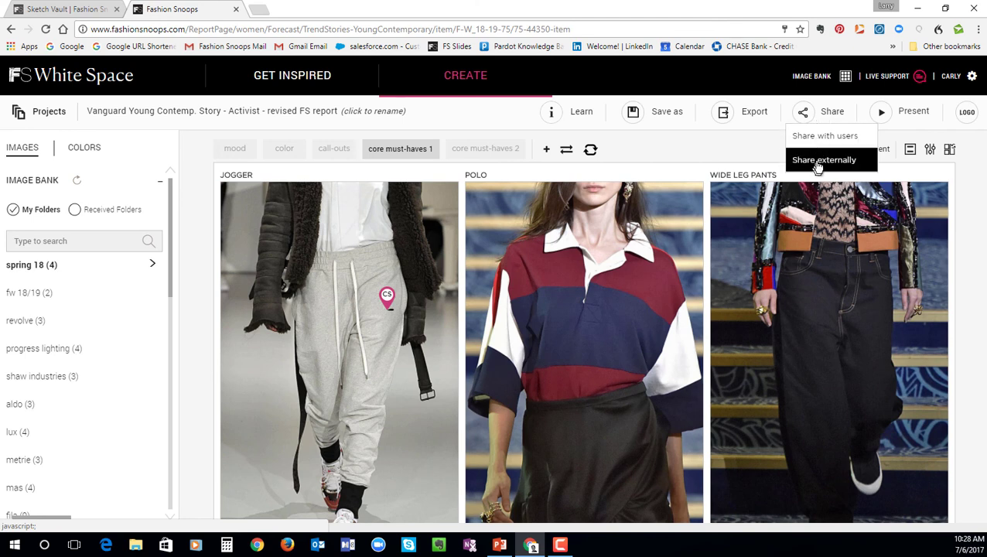
# Share again with the selected colleague at Can Comment and dismiss the File Shared confirmation
pyautogui.click(825, 144)
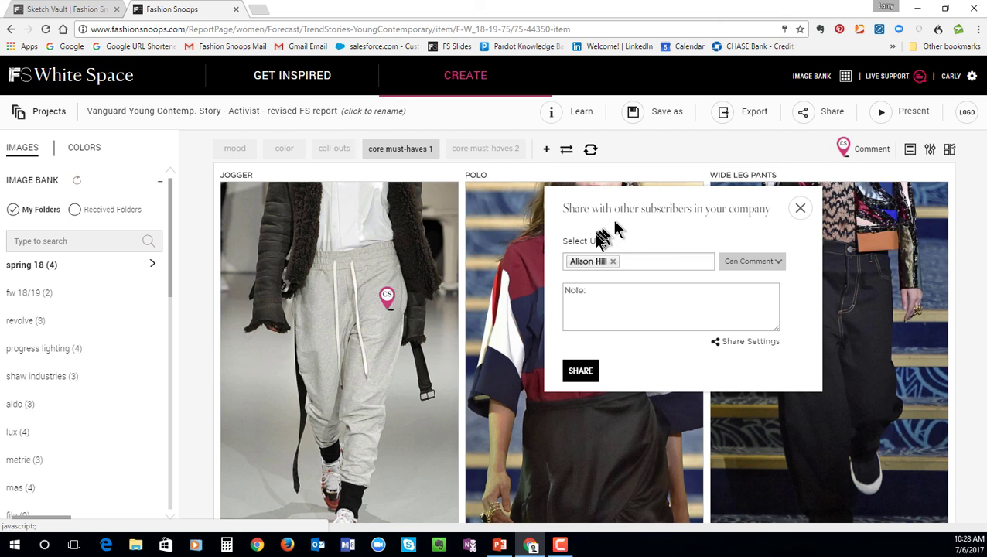
pyautogui.click(630, 263)
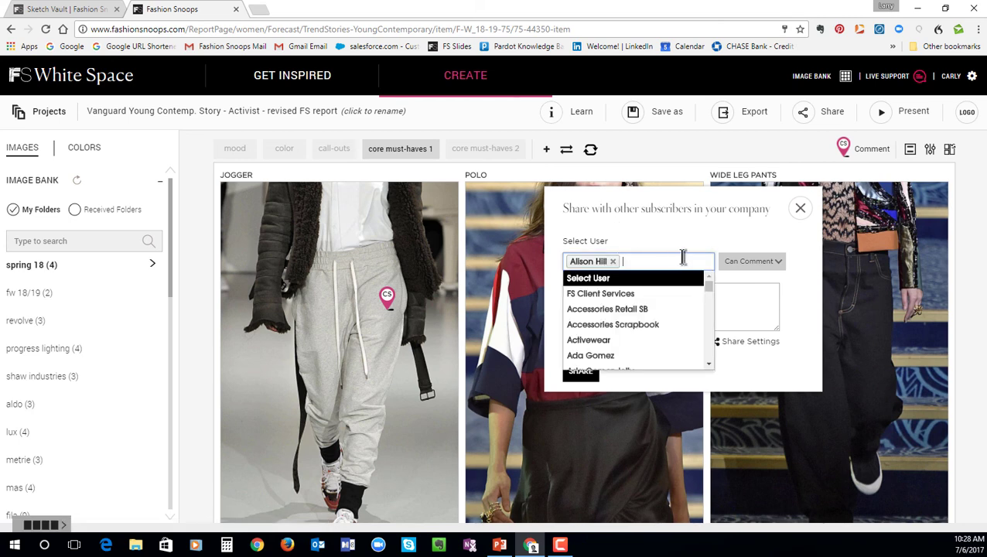
pyautogui.click(719, 236)
pyautogui.click(762, 260)
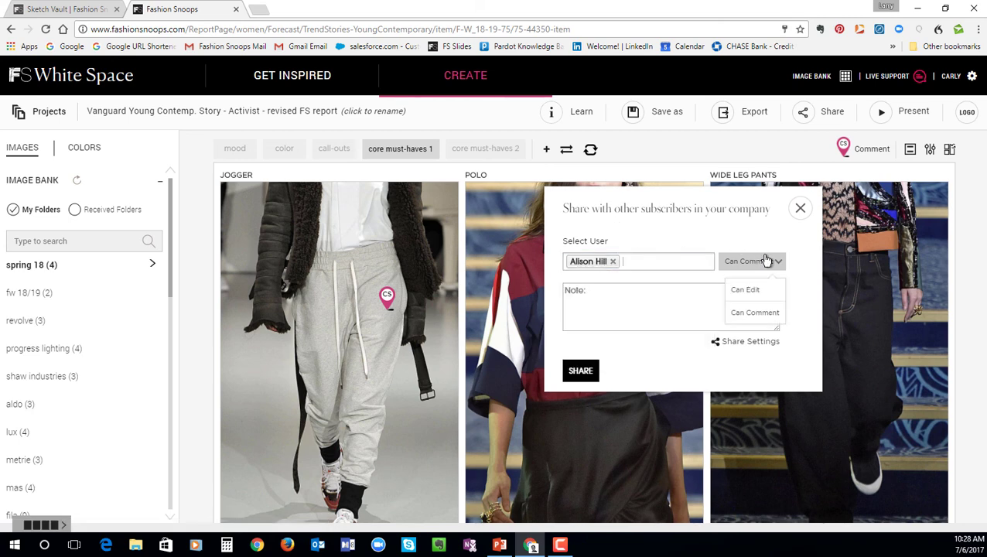
pyautogui.click(756, 315)
pyautogui.click(681, 313)
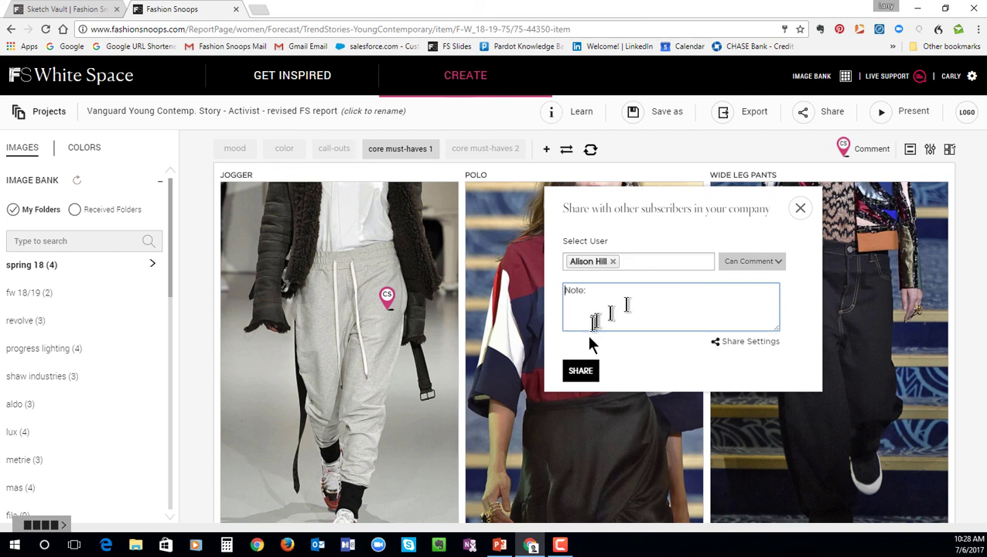
pyautogui.click(586, 371)
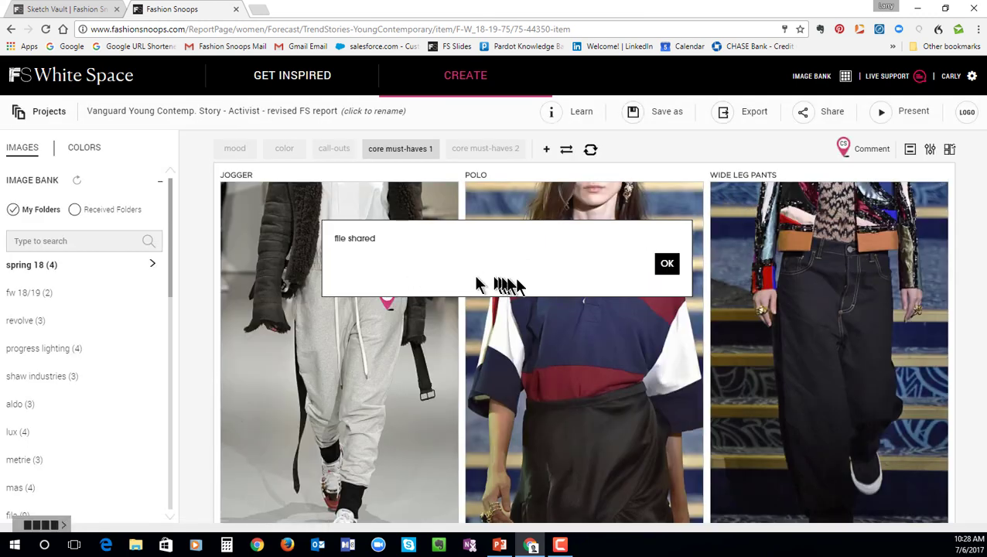
pyautogui.click(667, 263)
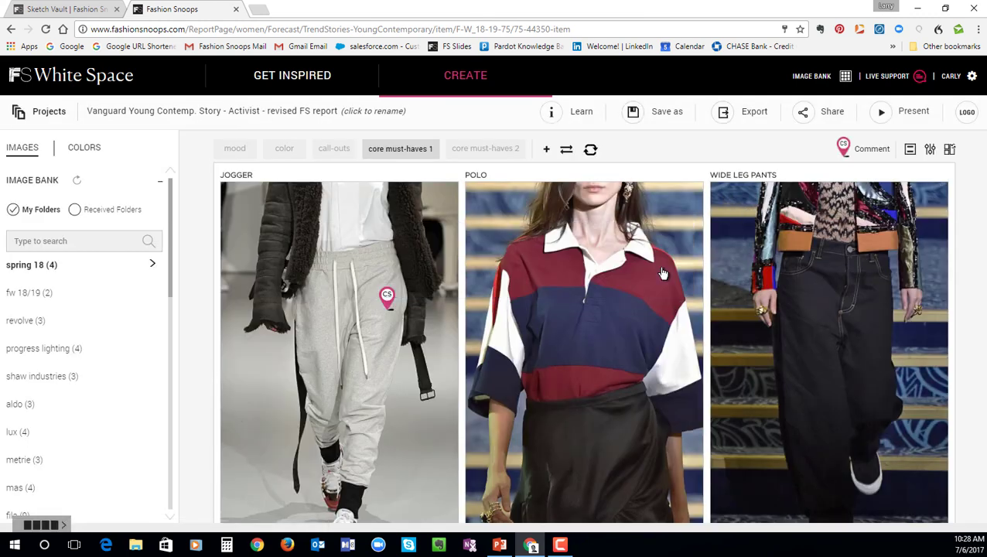
pyautogui.click(51, 113)
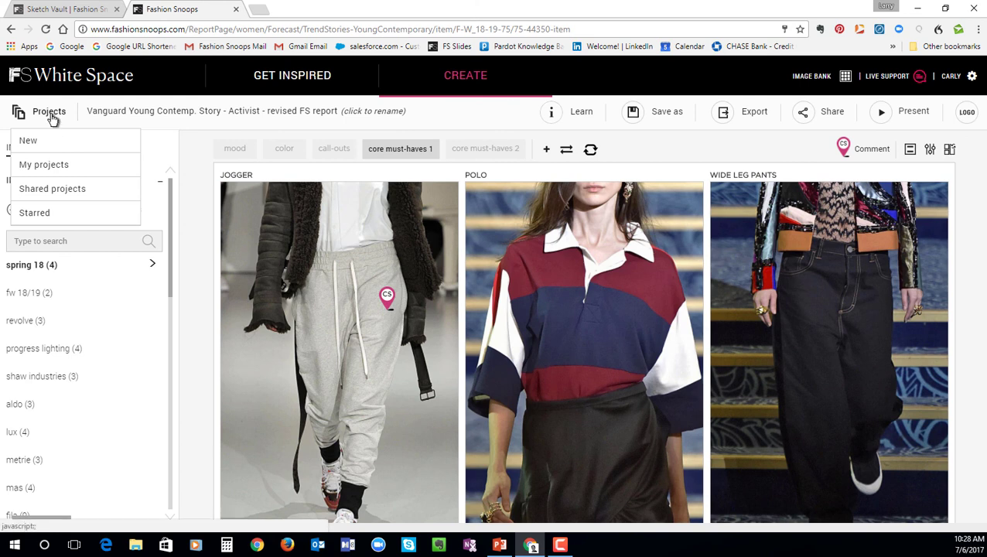
pyautogui.click(107, 190)
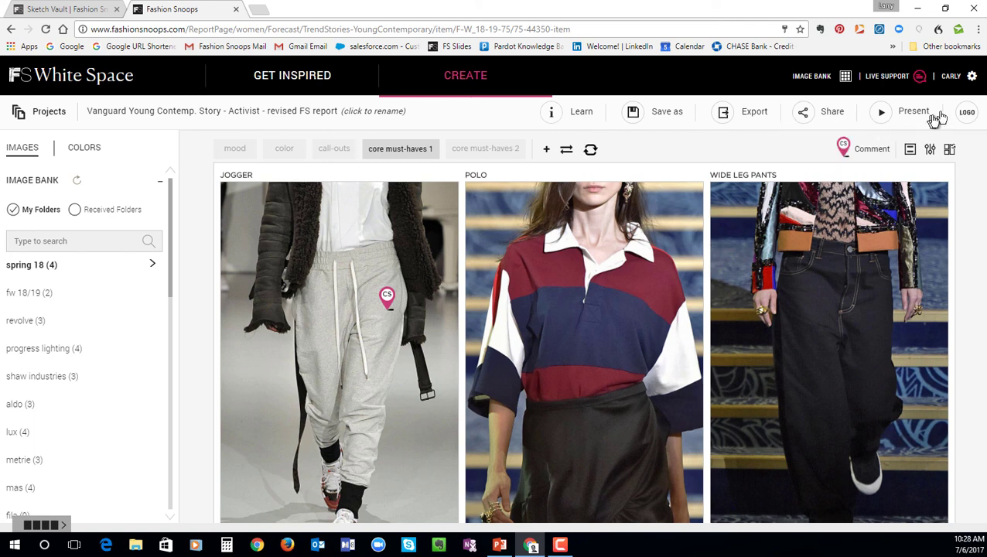
# Set the presentation title to 'Market Week' in the logo settings
pyautogui.click(967, 113)
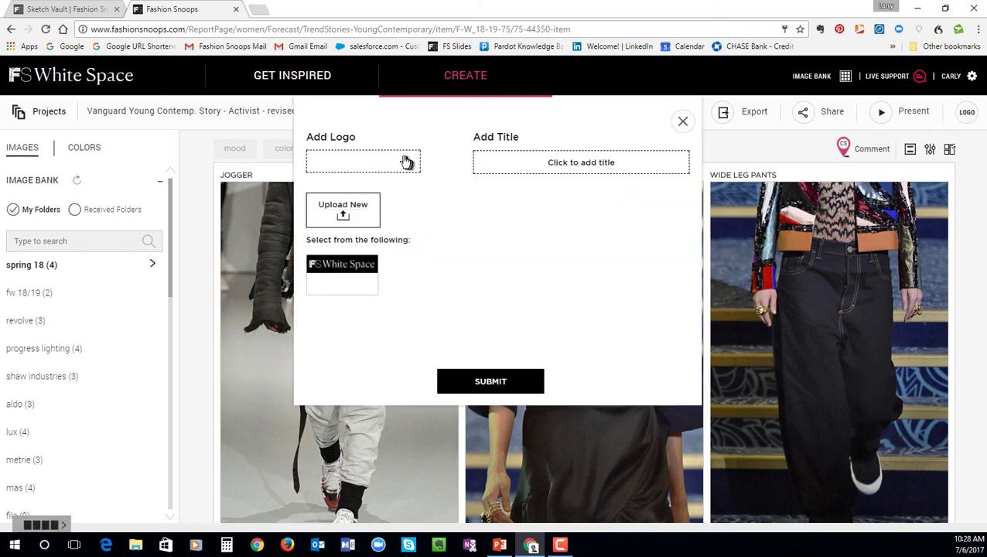
pyautogui.click(511, 159)
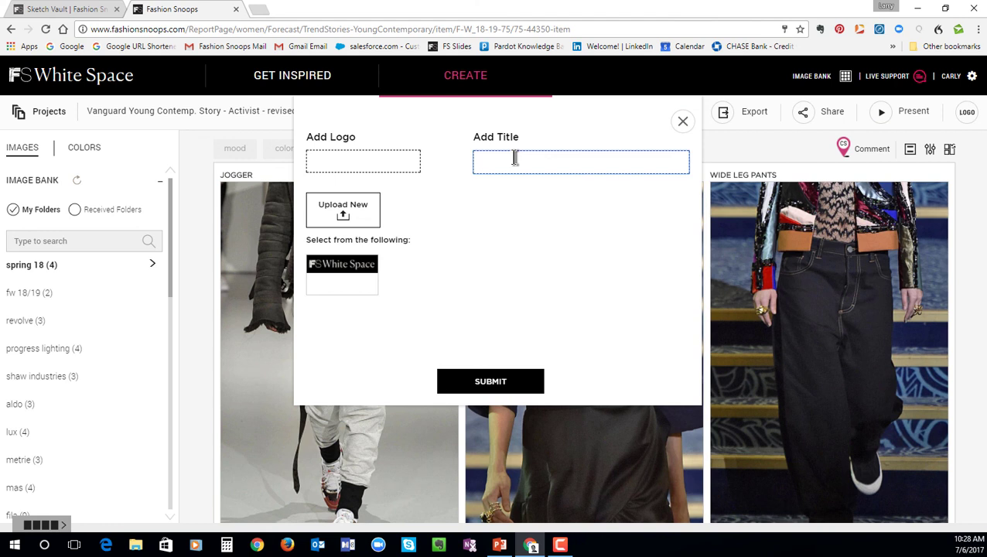
pyautogui.write('Market Week')
pyautogui.click(511, 379)
# Present the trend story, advance two slides, then exit the slideshow
pyautogui.click(882, 117)
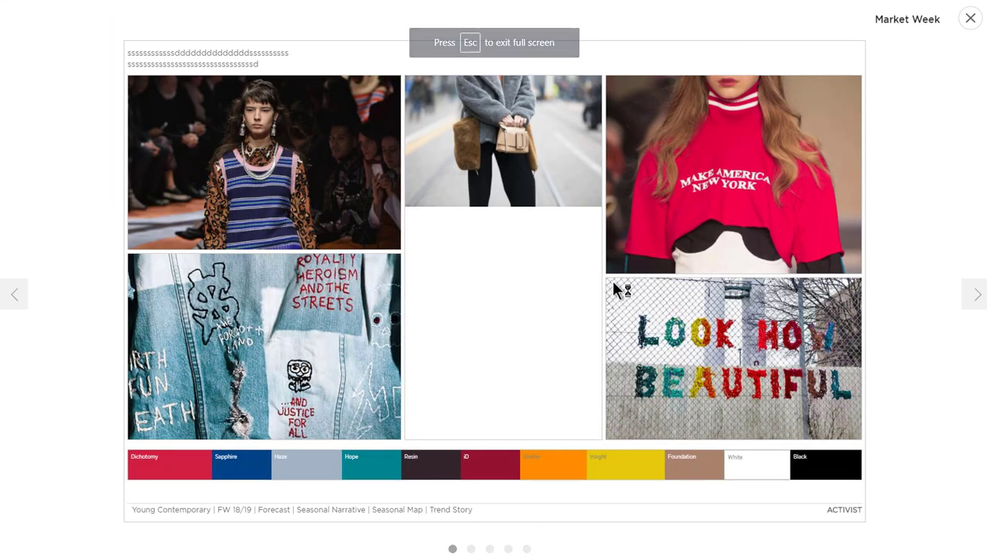
pyautogui.press('Right')
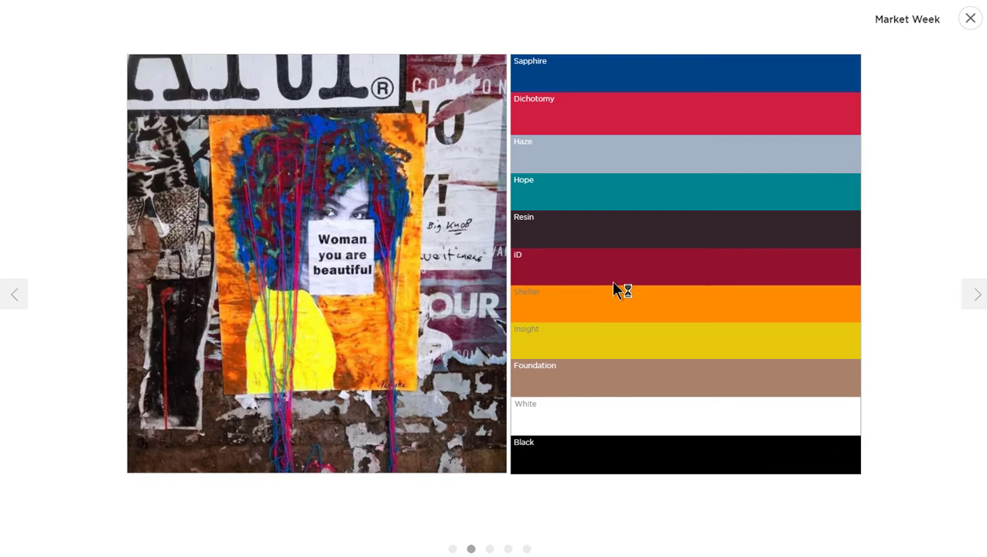
pyautogui.press('Right')
pyautogui.press('Escape')
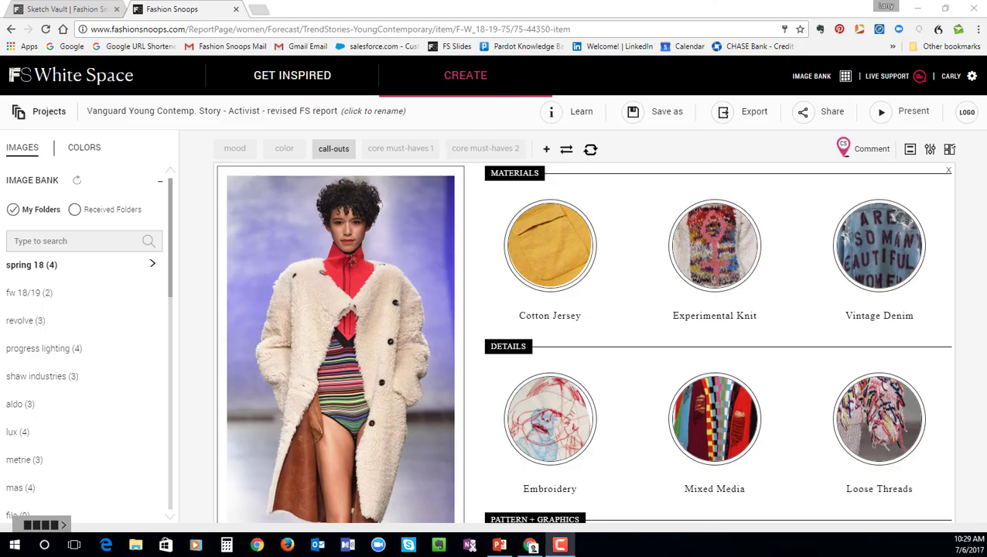
# Open My Trend Alerts and subscribe to Women's Activewear and Dress email alerts
pyautogui.click(21, 80)
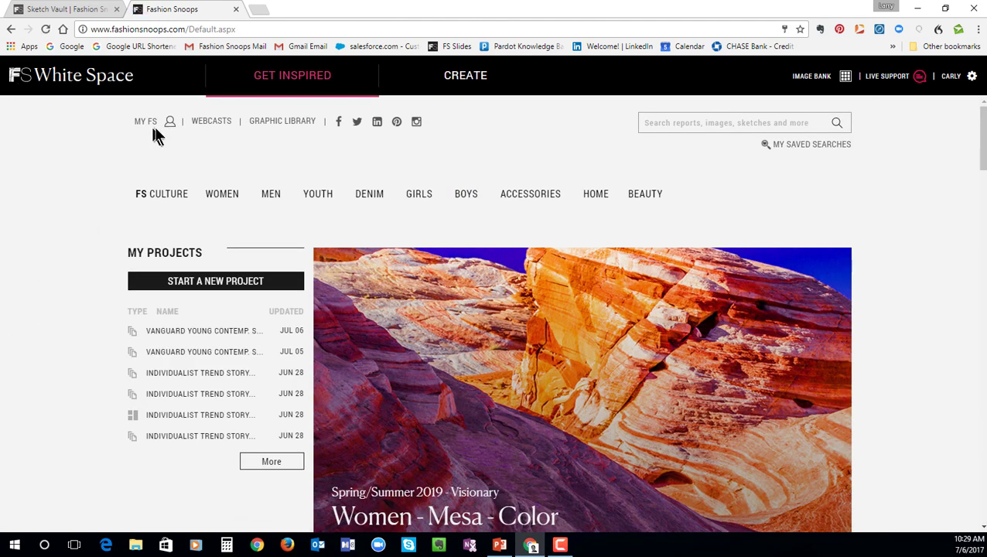
pyautogui.moveTo(157, 126)
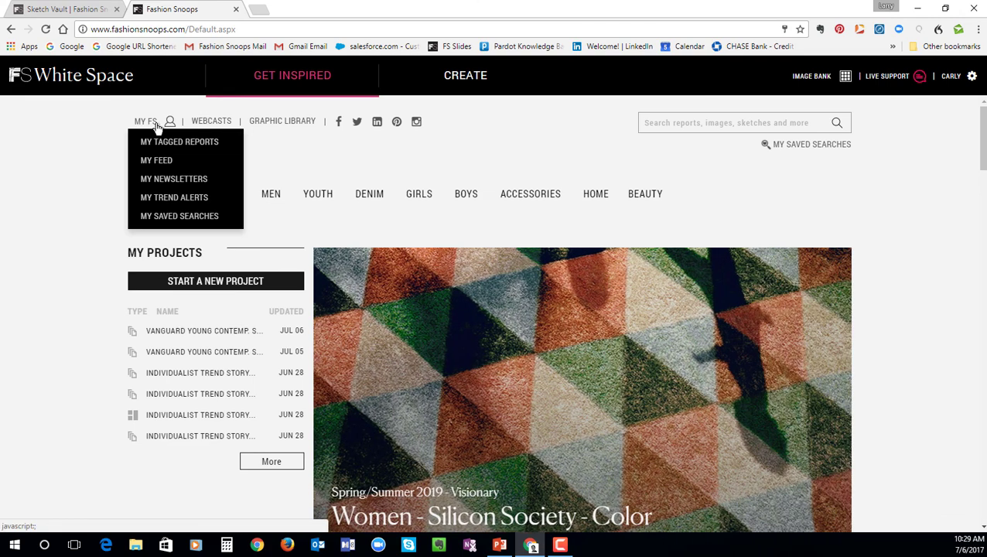
pyautogui.click(176, 199)
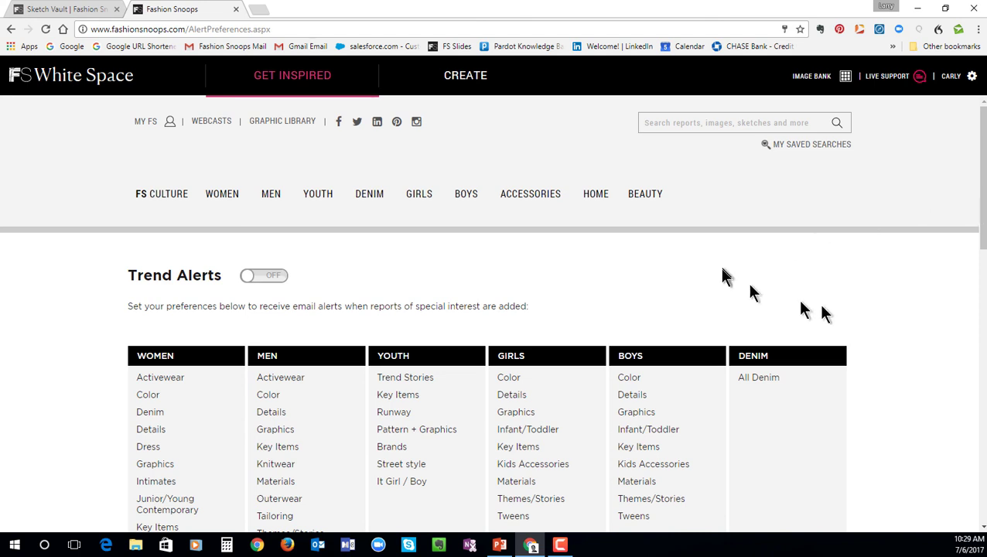
pyautogui.scroll(-2, 819, 304)
pyautogui.click(143, 254)
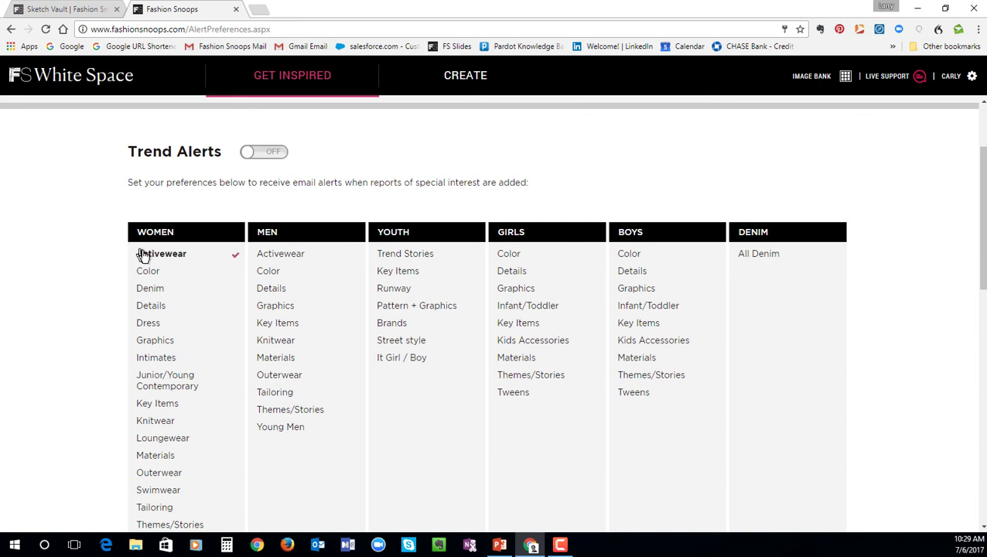
pyautogui.click(149, 324)
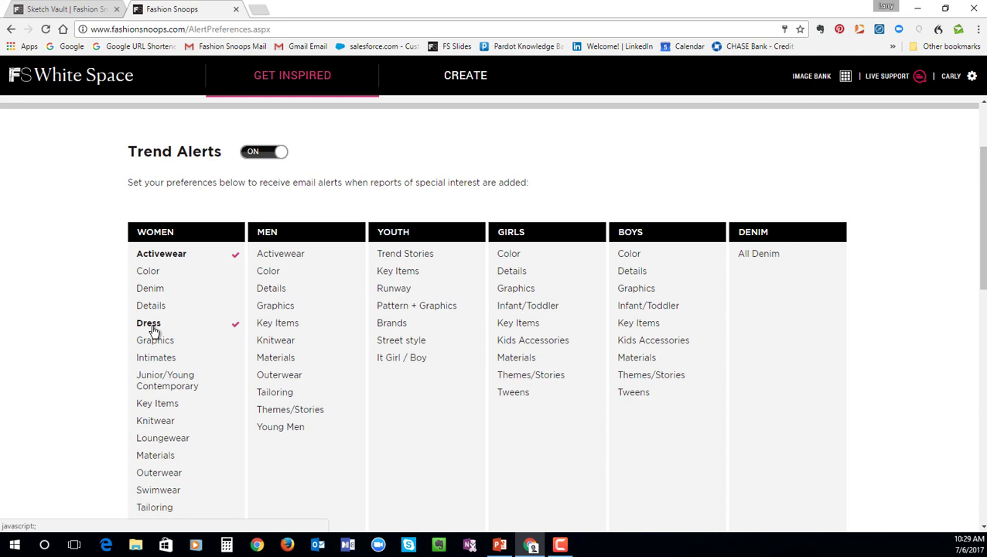
pyautogui.scroll(1, 153, 330)
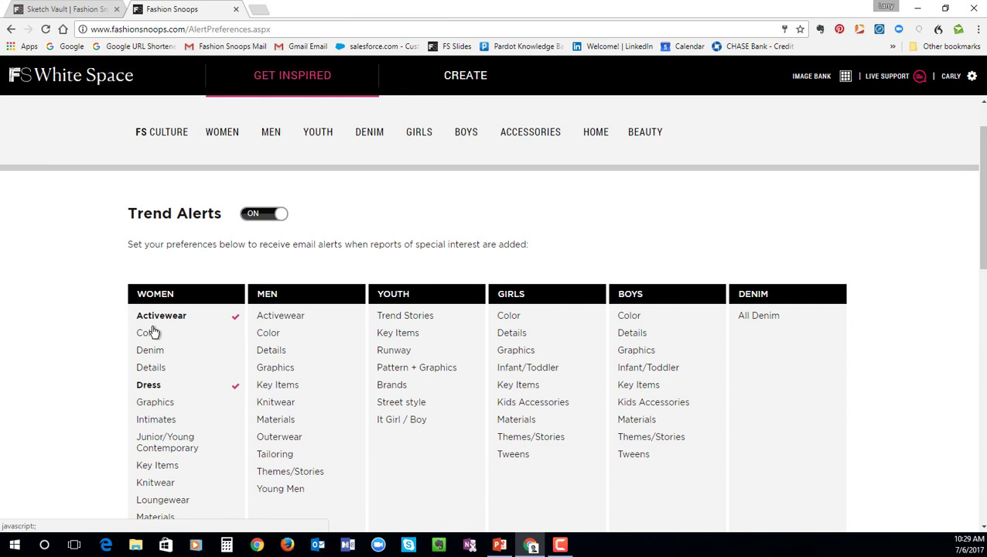
pyautogui.scroll(1, 178, 255)
pyautogui.moveTo(152, 124)
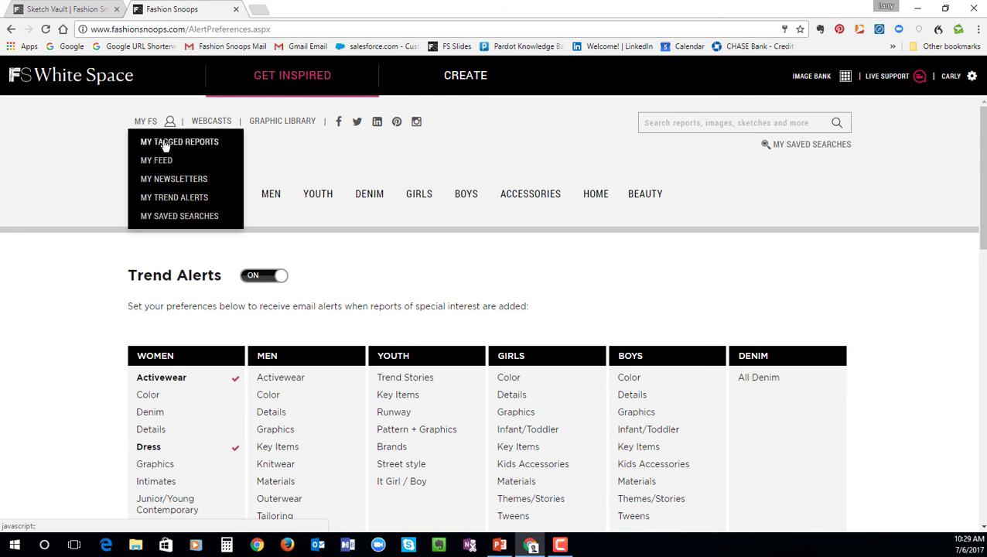
# Go home via the FS logo and reopen the Activist story in the CREATE editor
pyautogui.click(165, 145)
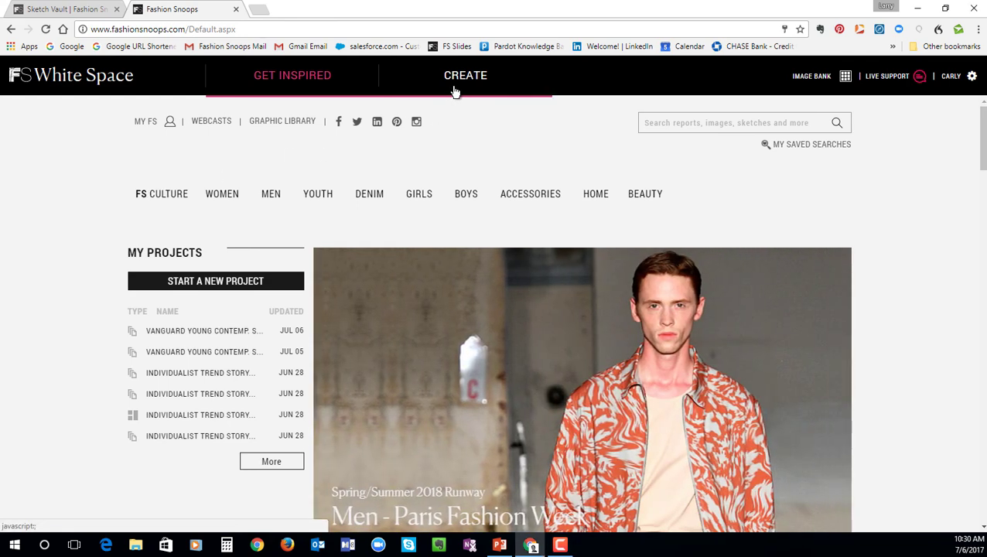
pyautogui.click(456, 91)
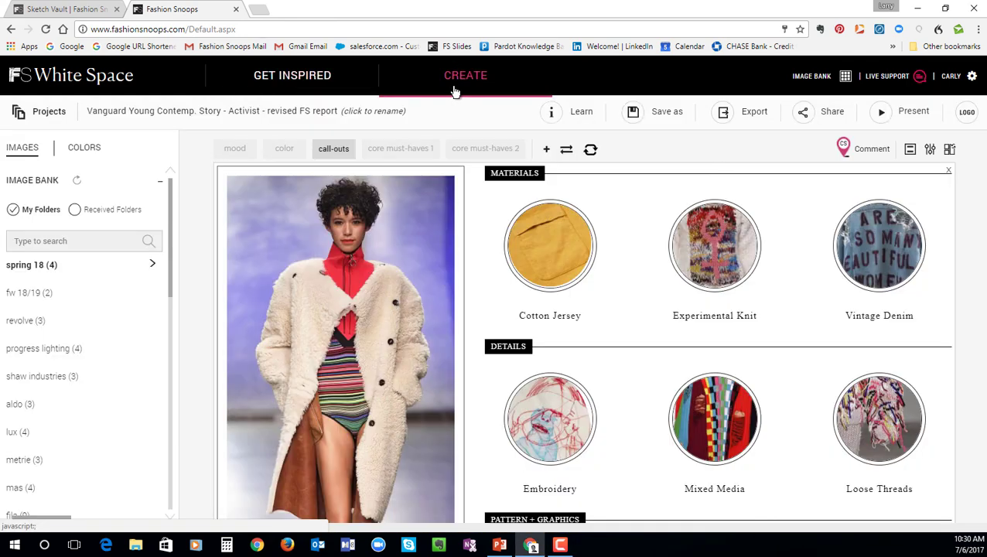